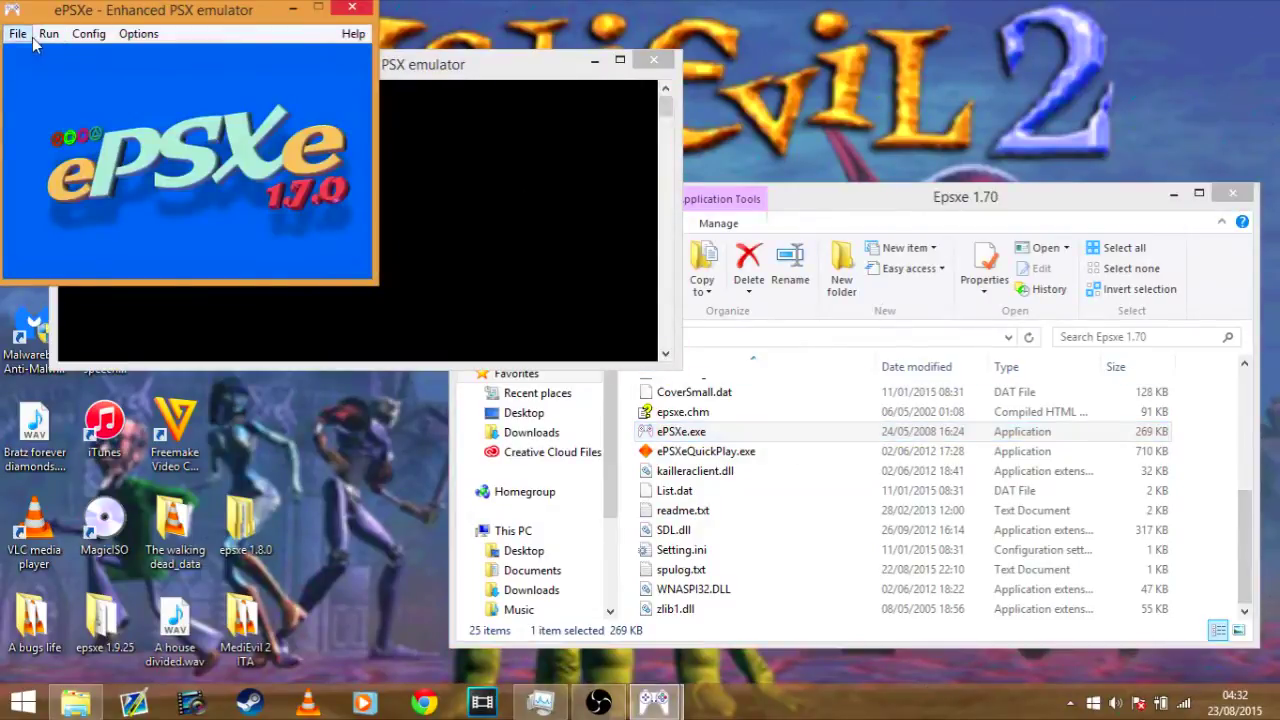
Try to run the MediEvil 2 disc image in the emulator
click(25, 36)
click(40, 76)
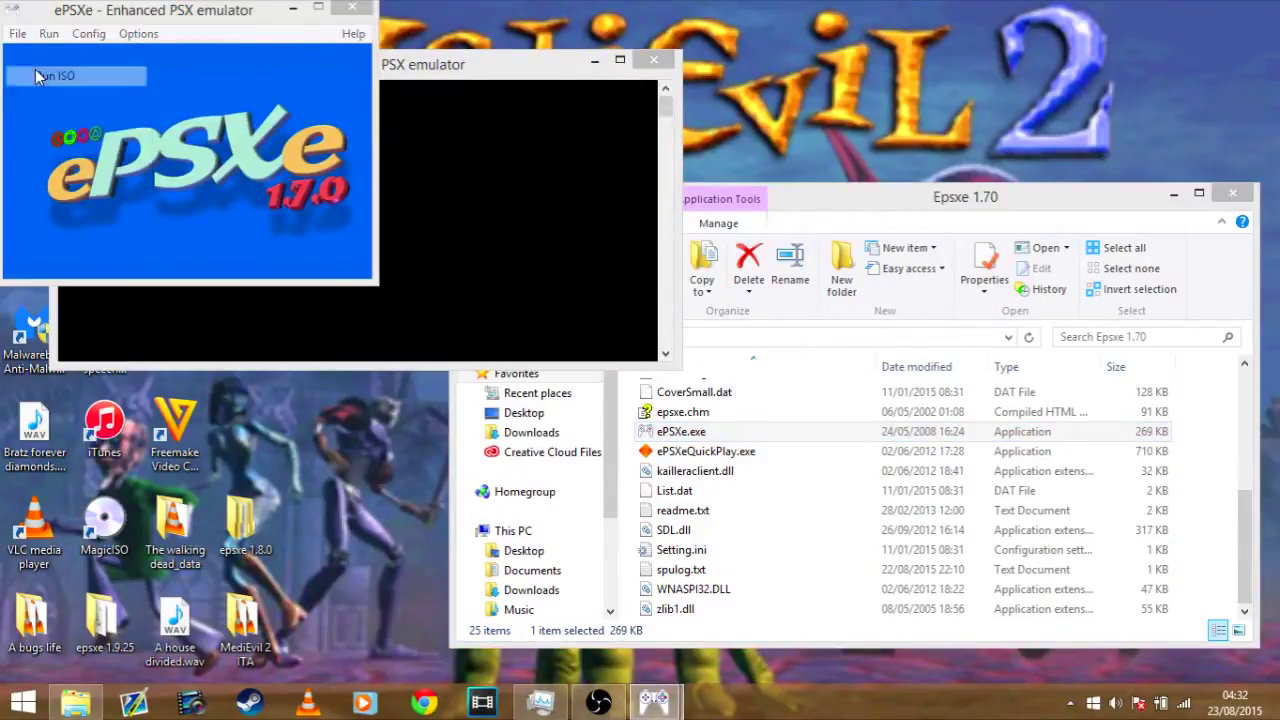
click(200, 175)
double_click(200, 175)
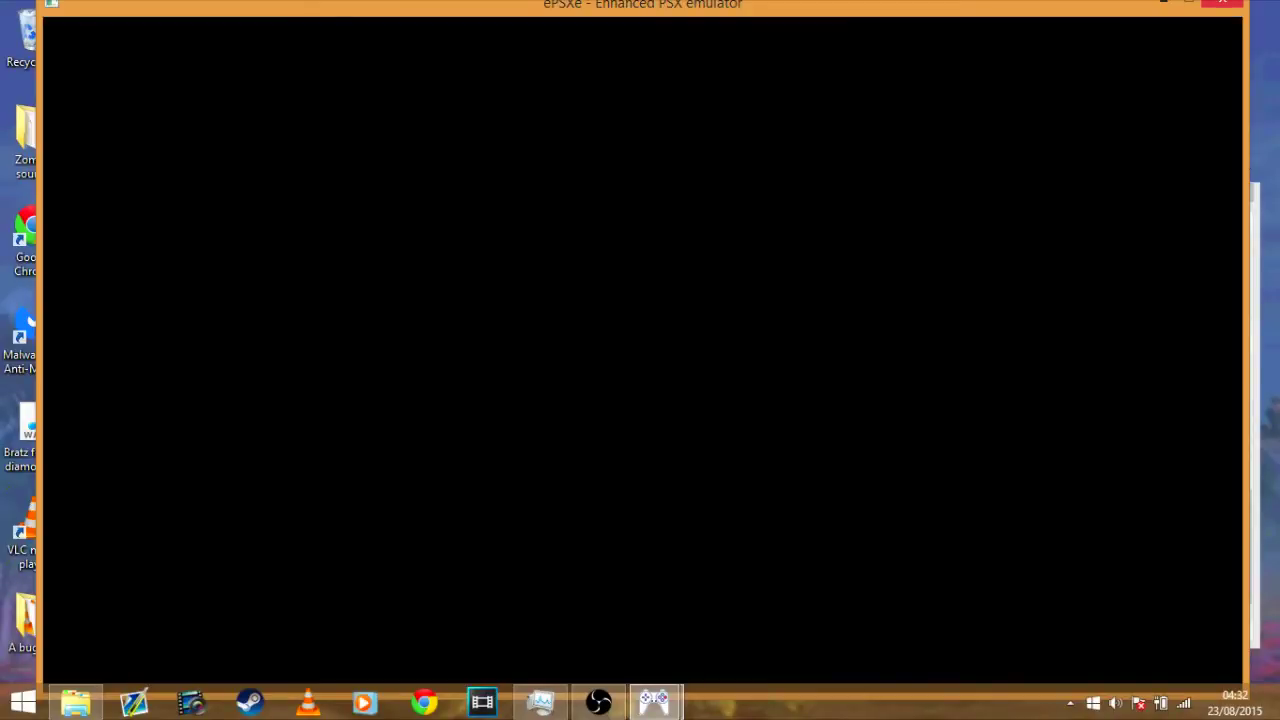
key(Right)
Close the running ePSXe emulator, including its console window
click(654, 702)
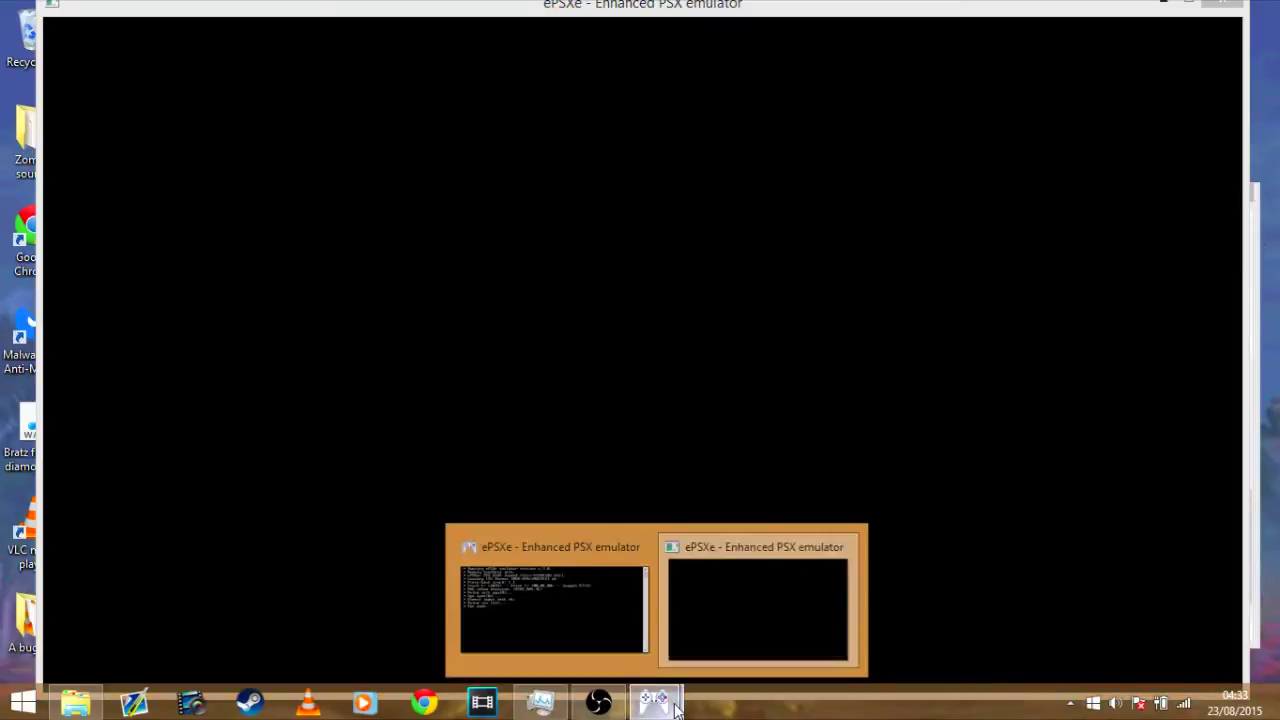
mouse_move(641, 548)
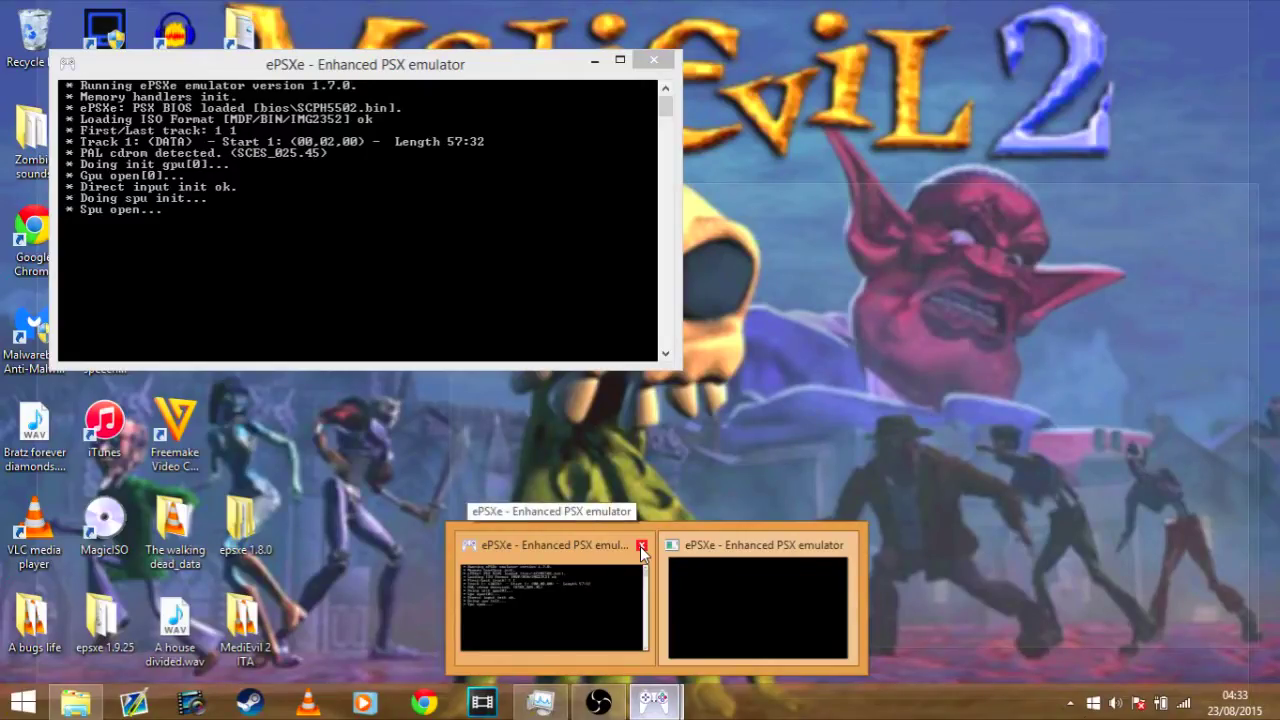
click(641, 546)
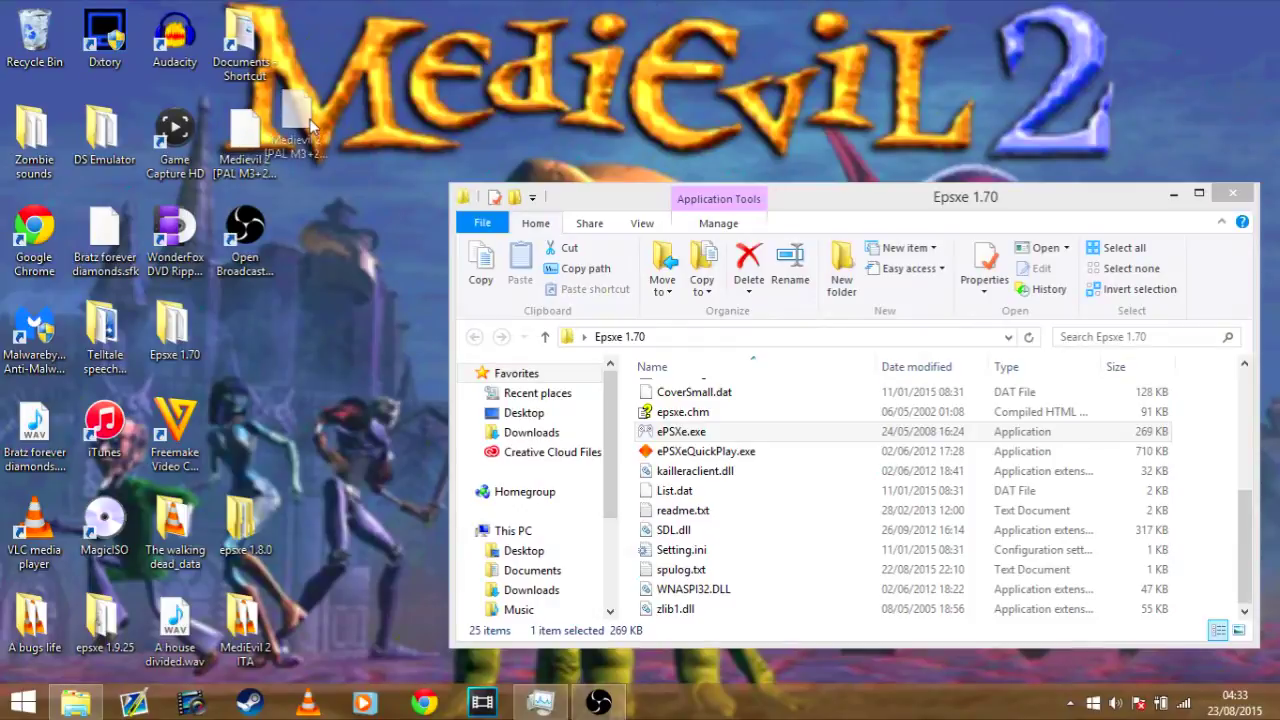
drag(224, 126, 350, 138)
drag(236, 128, 180, 128)
drag(326, 127, 284, 134)
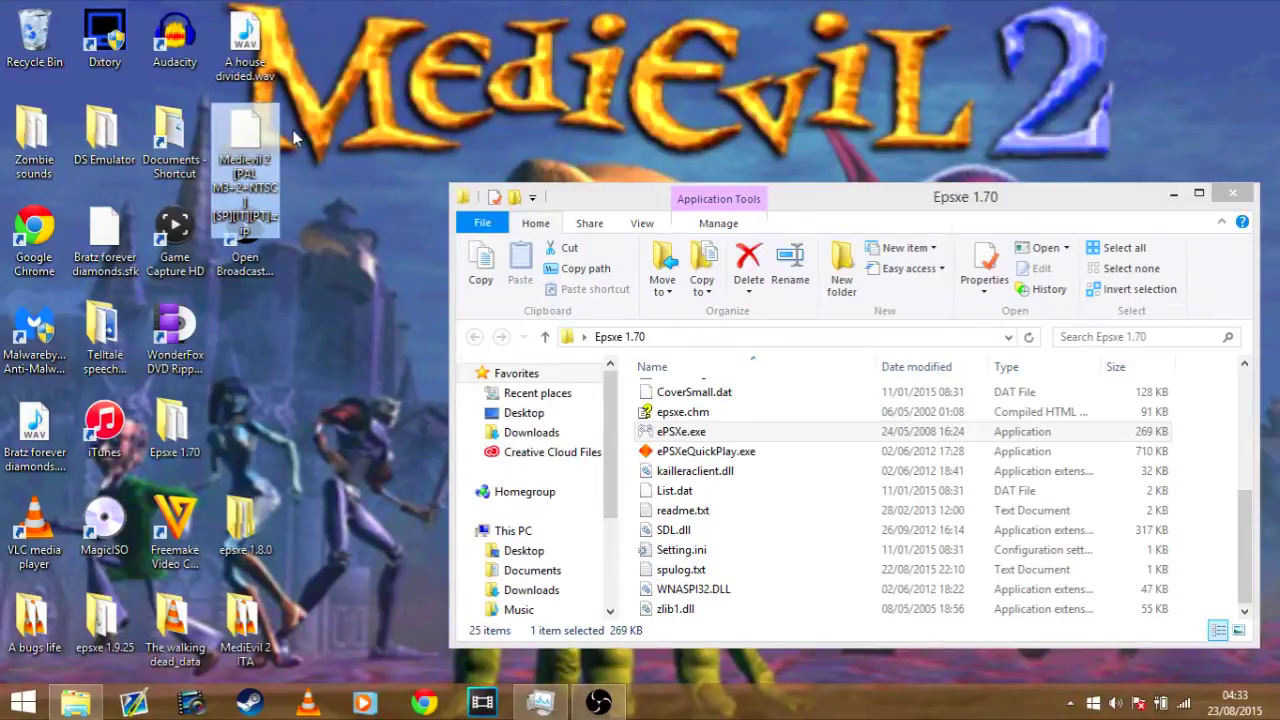
Extract the Medievil 2 [PAL M3+2+NTSC] [SP][IT][PT] archive directly onto the desktop with 7-Zip
click(291, 141)
right_click(255, 135)
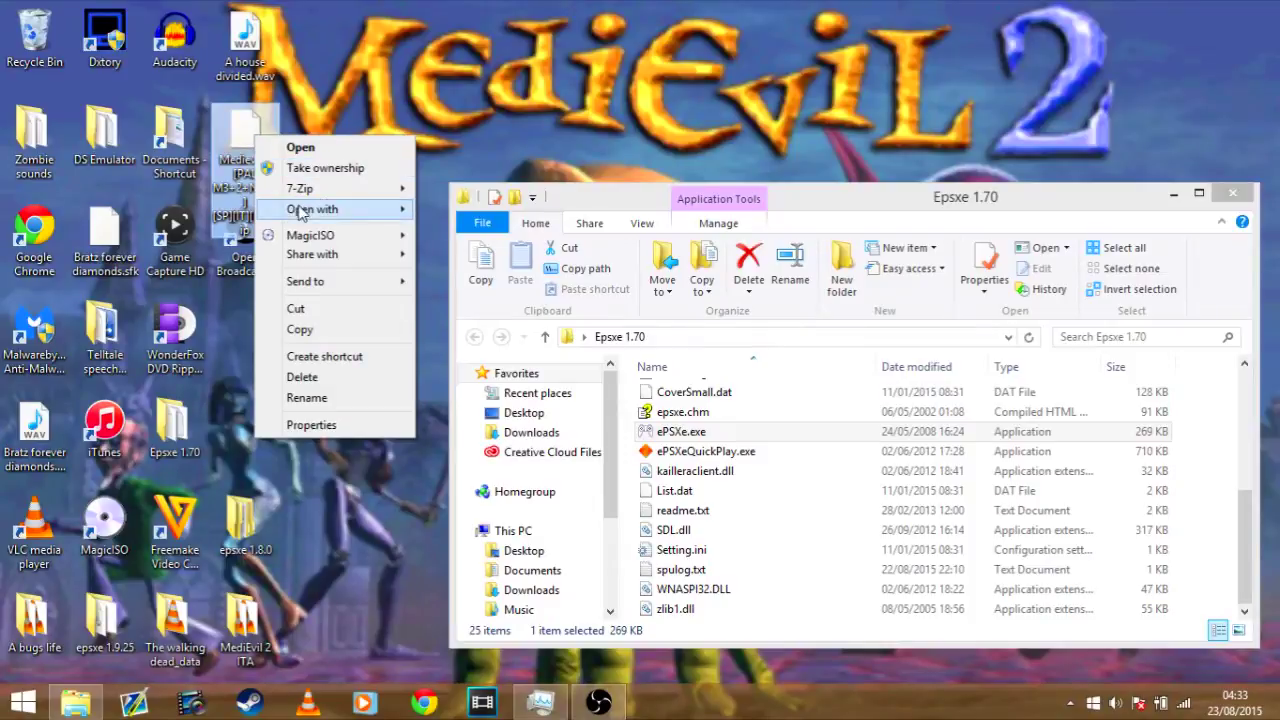
mouse_move(300, 211)
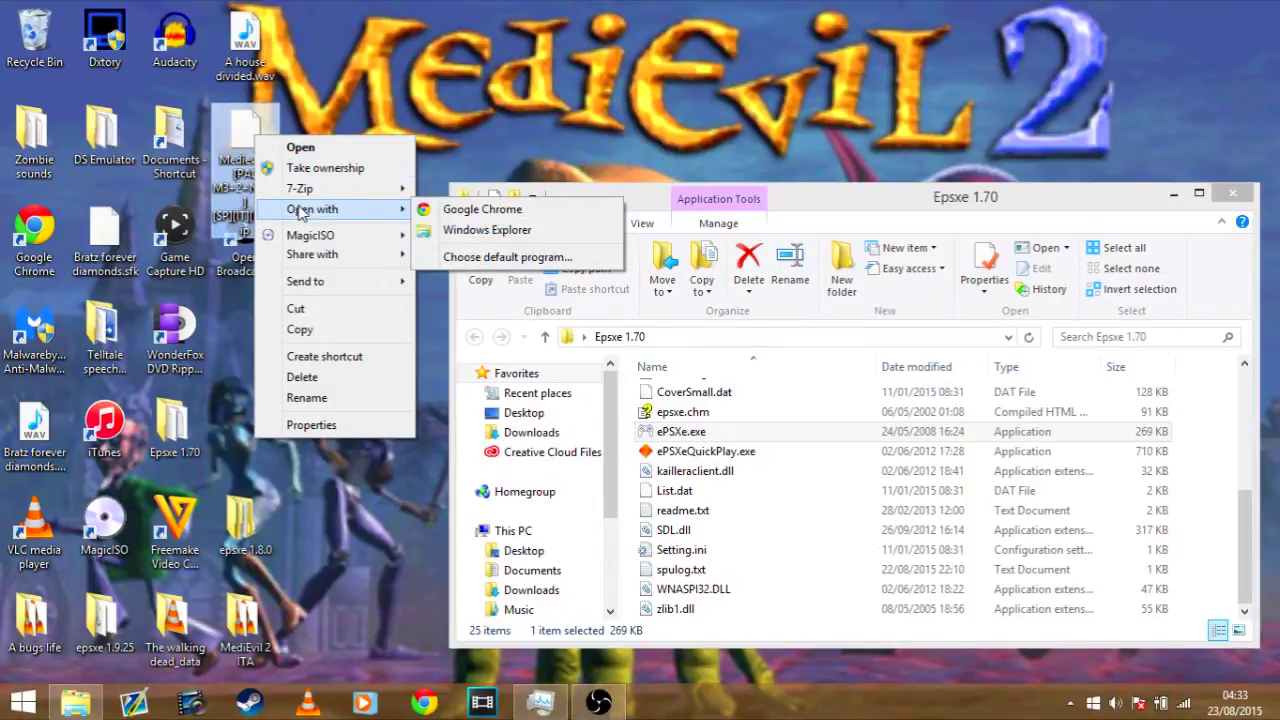
mouse_move(300, 189)
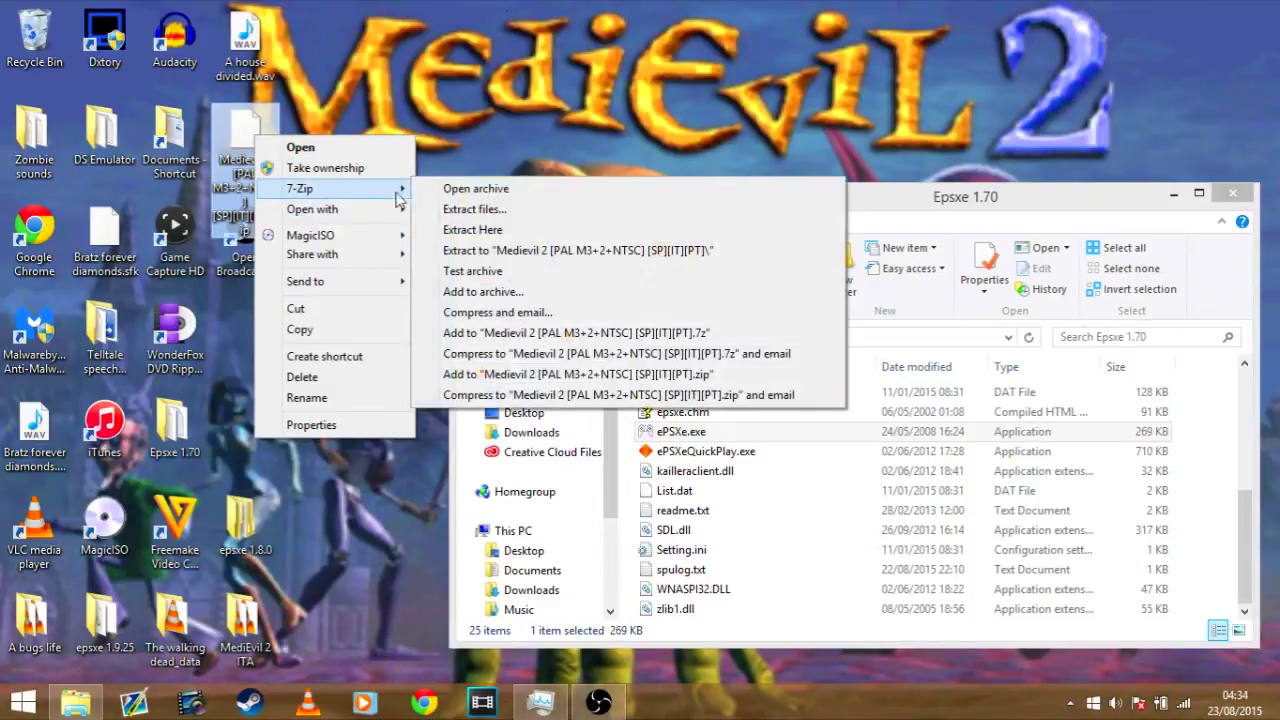
click(435, 228)
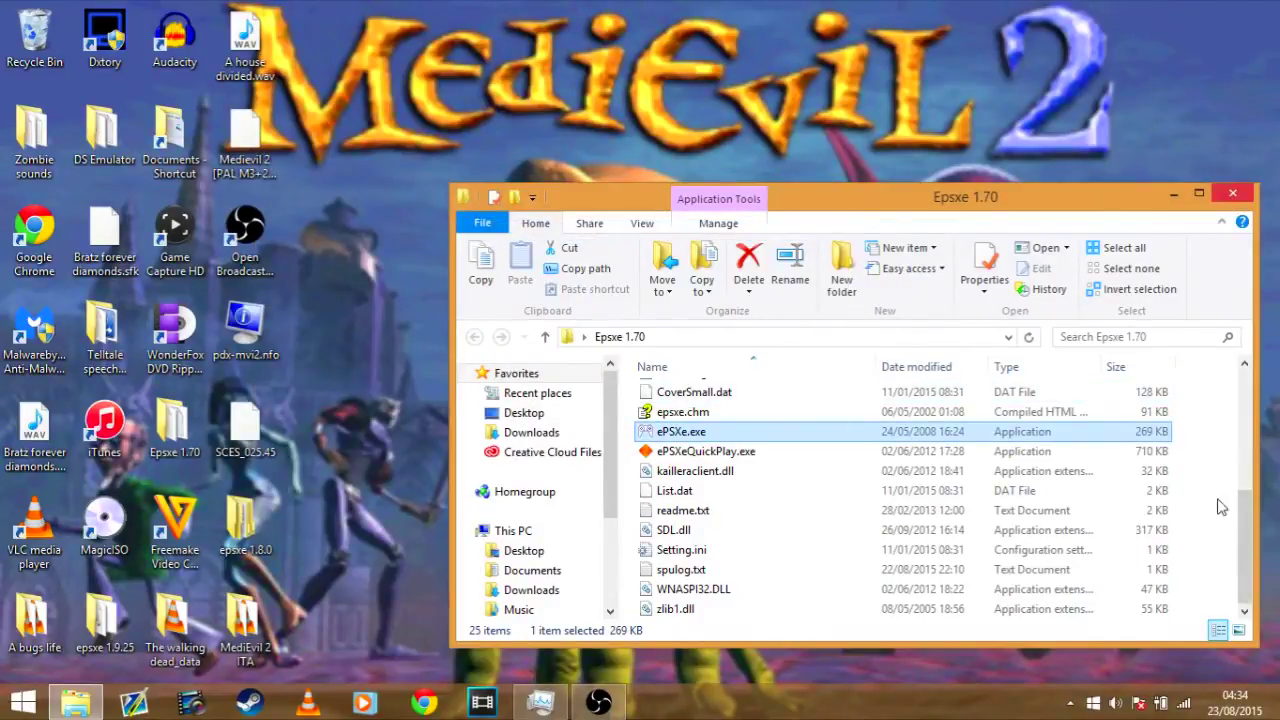
Move the extracted pdx-mvi2.nfo and SCES_025.45 files from the desktop into the patches folder of Epsxe 1.70
drag(1245, 511, 1245, 412)
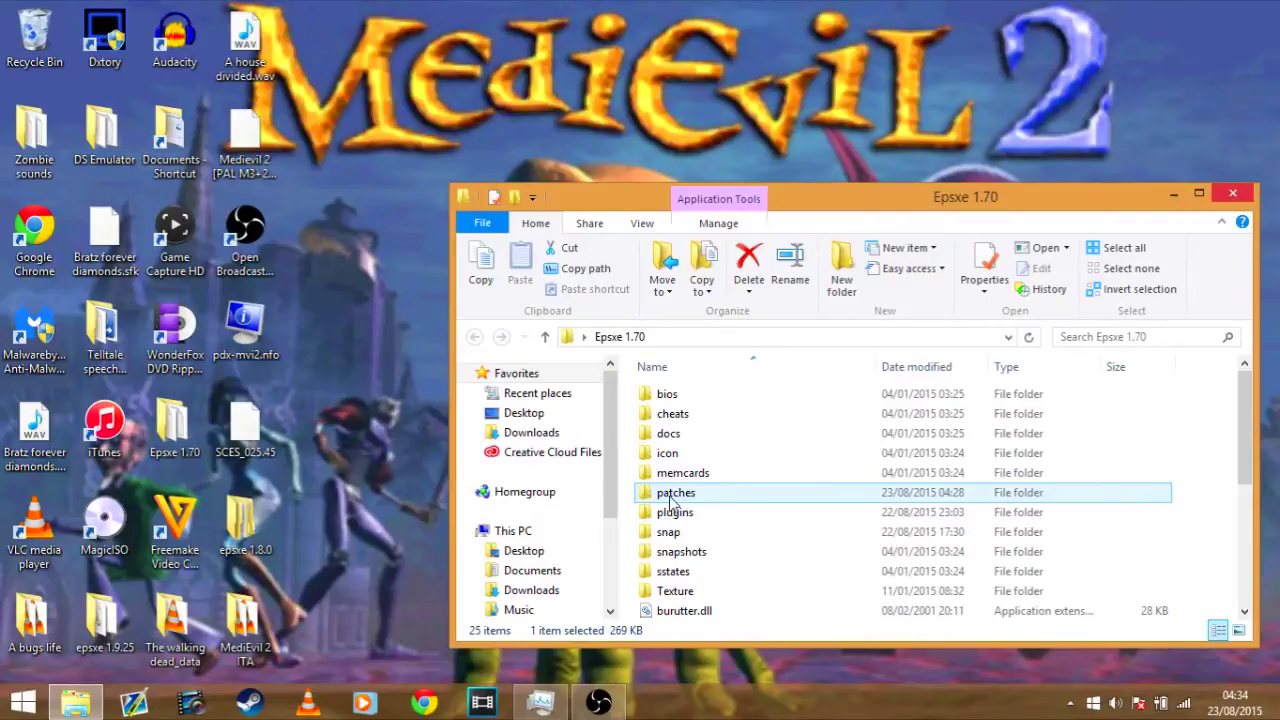
double_click(673, 496)
drag(310, 450, 755, 498)
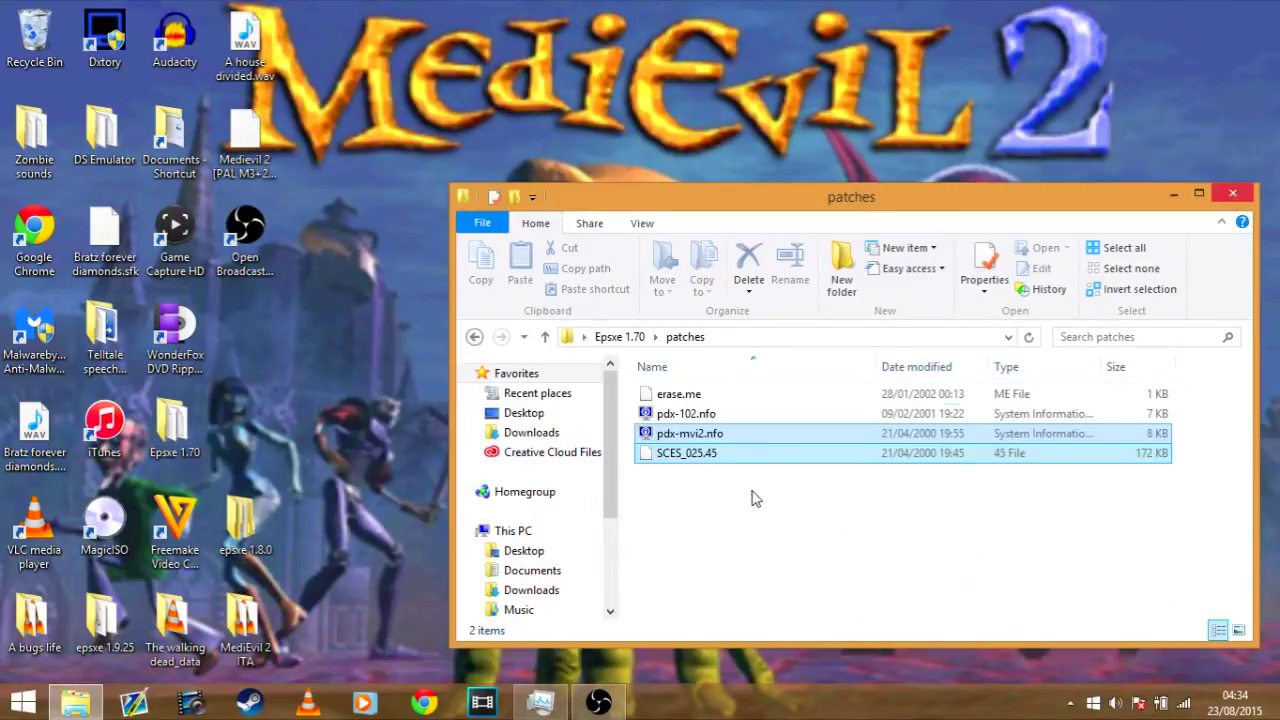
Return to the Epsxe 1.70 folder and launch ePSXe.exe
click(475, 337)
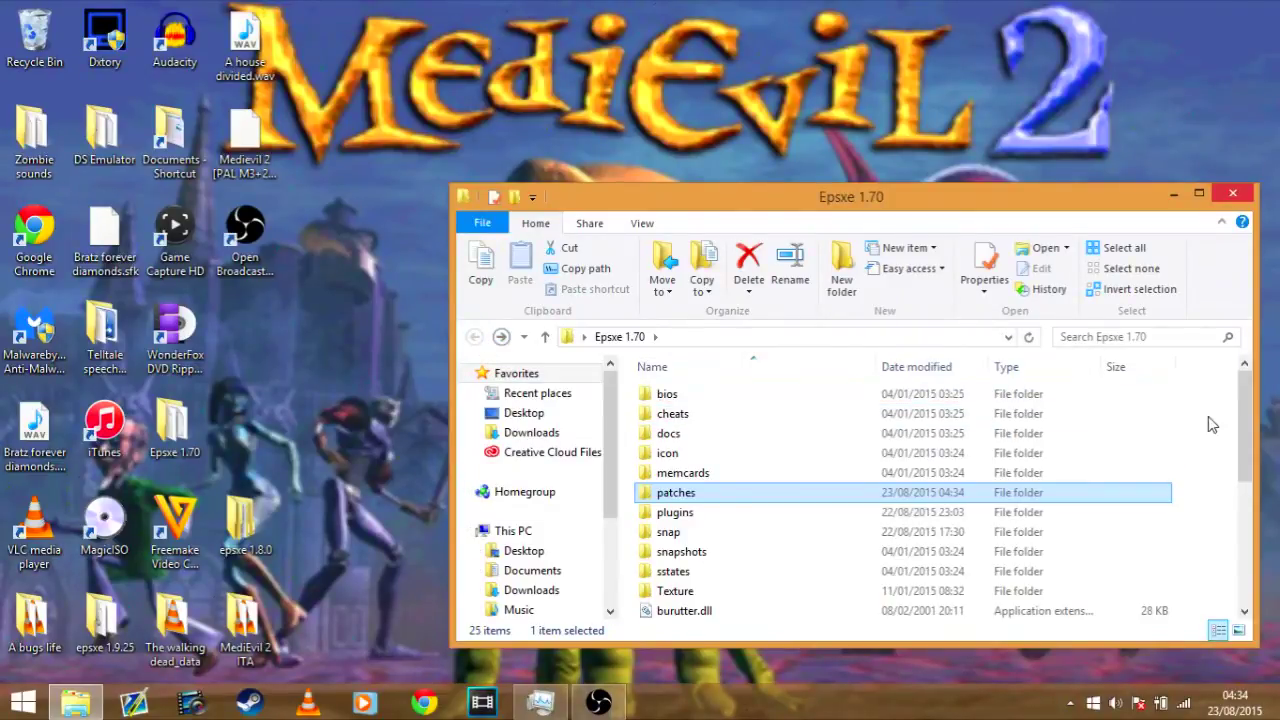
scroll(1008, 445, down, 5)
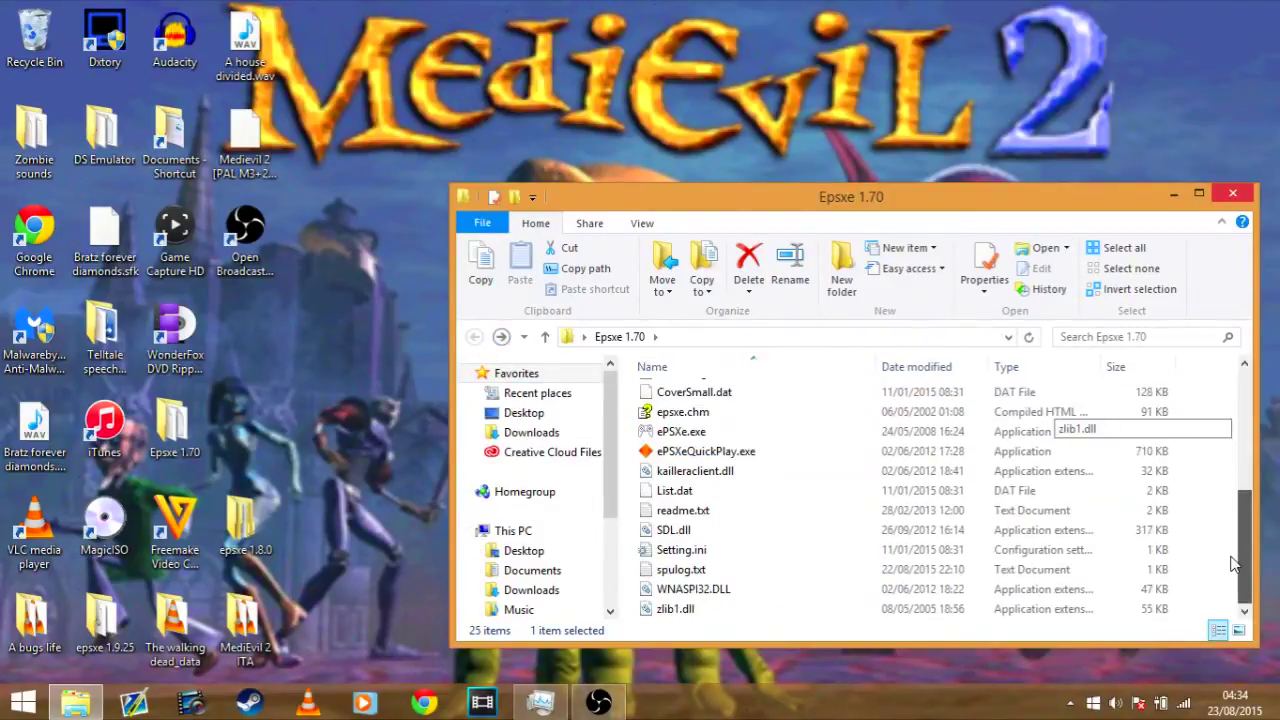
click(801, 437)
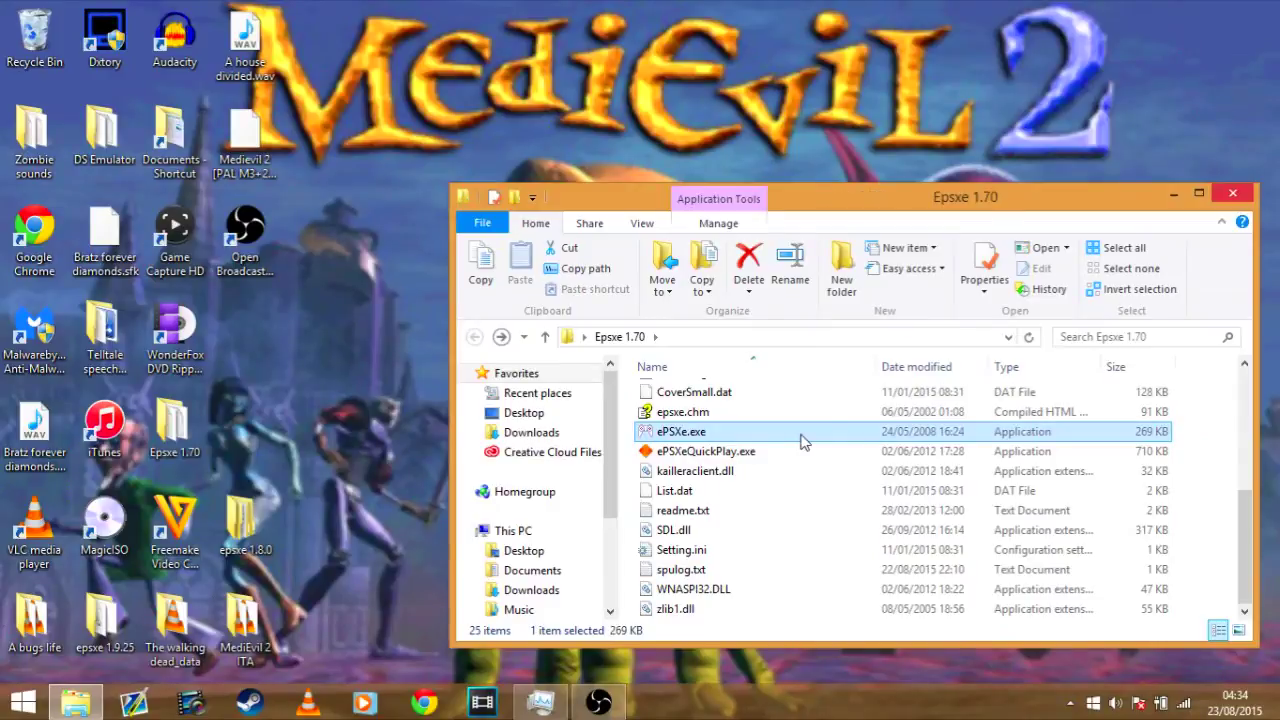
double_click(801, 441)
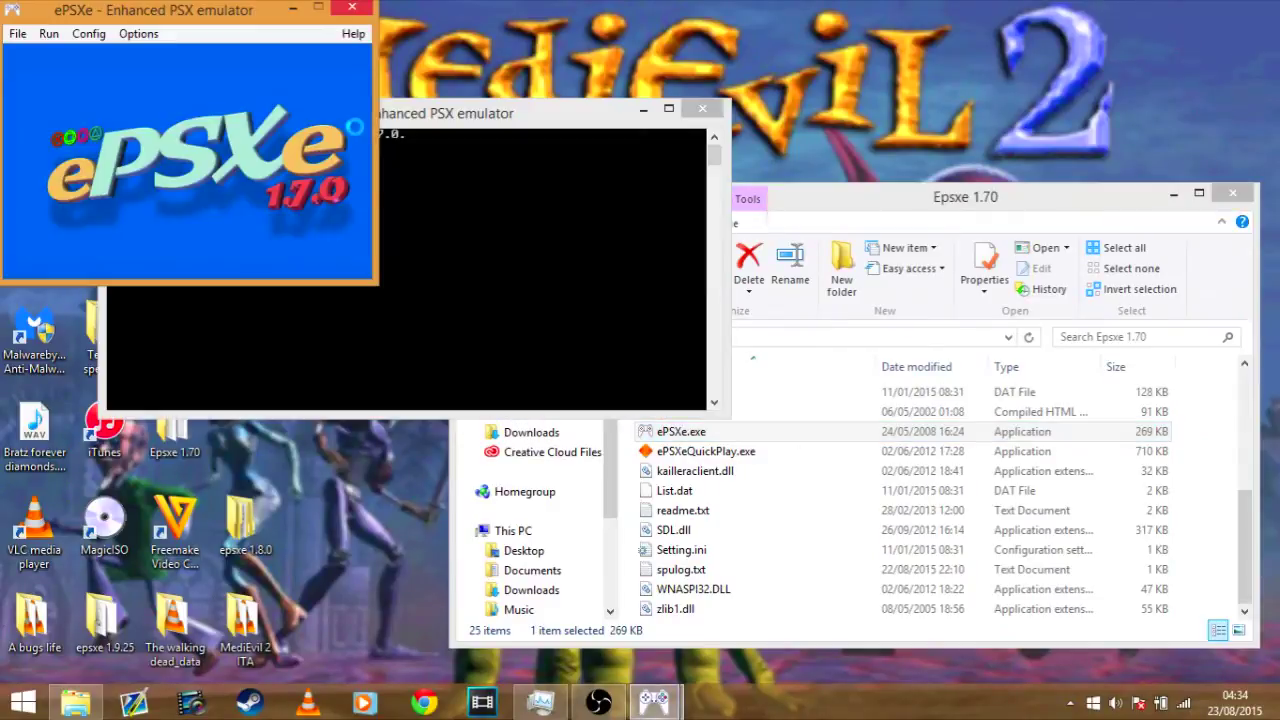
Run the MediEvil 2 disc image in ePSXe and choose the PAL video mode
click(18, 36)
click(52, 75)
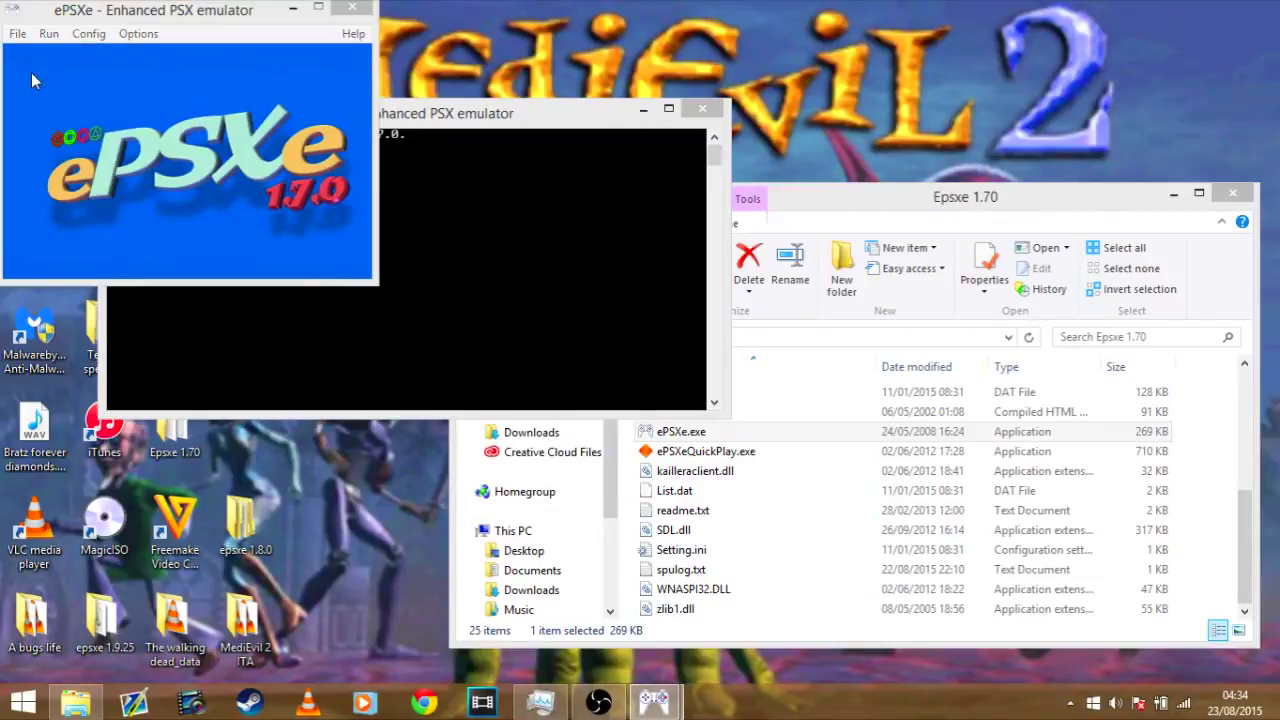
click(262, 175)
double_click(262, 175)
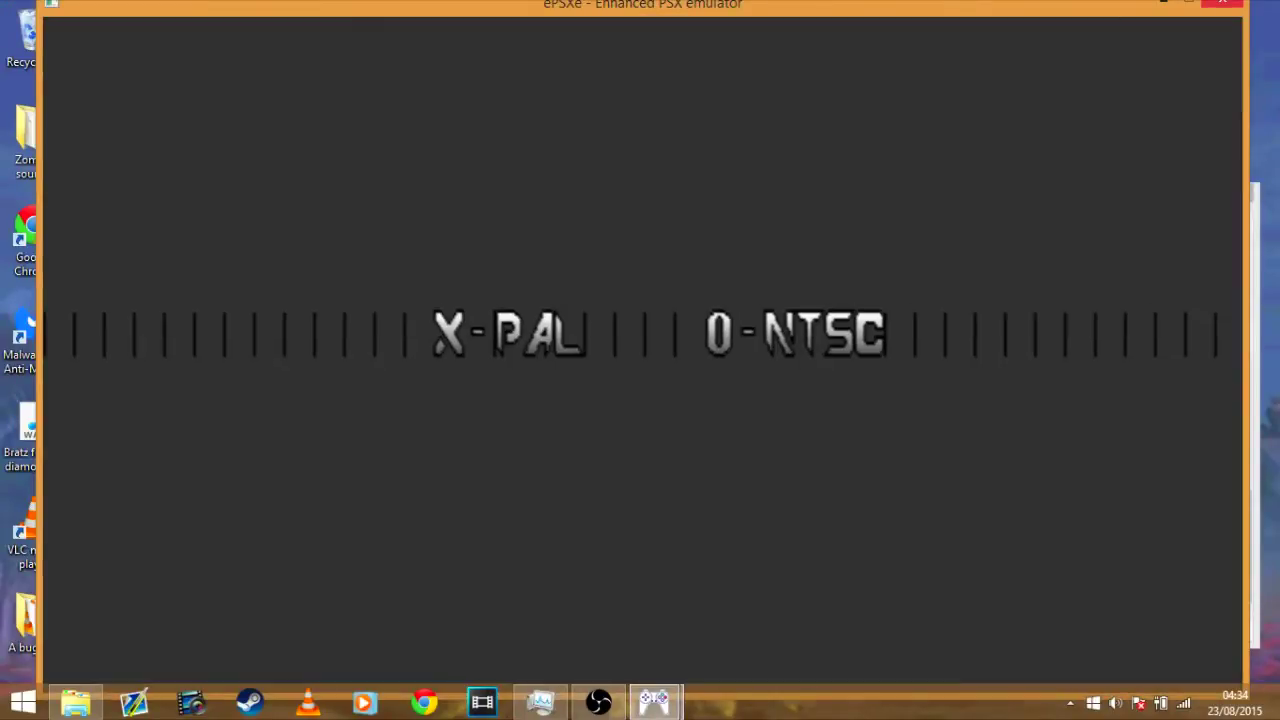
key(x)
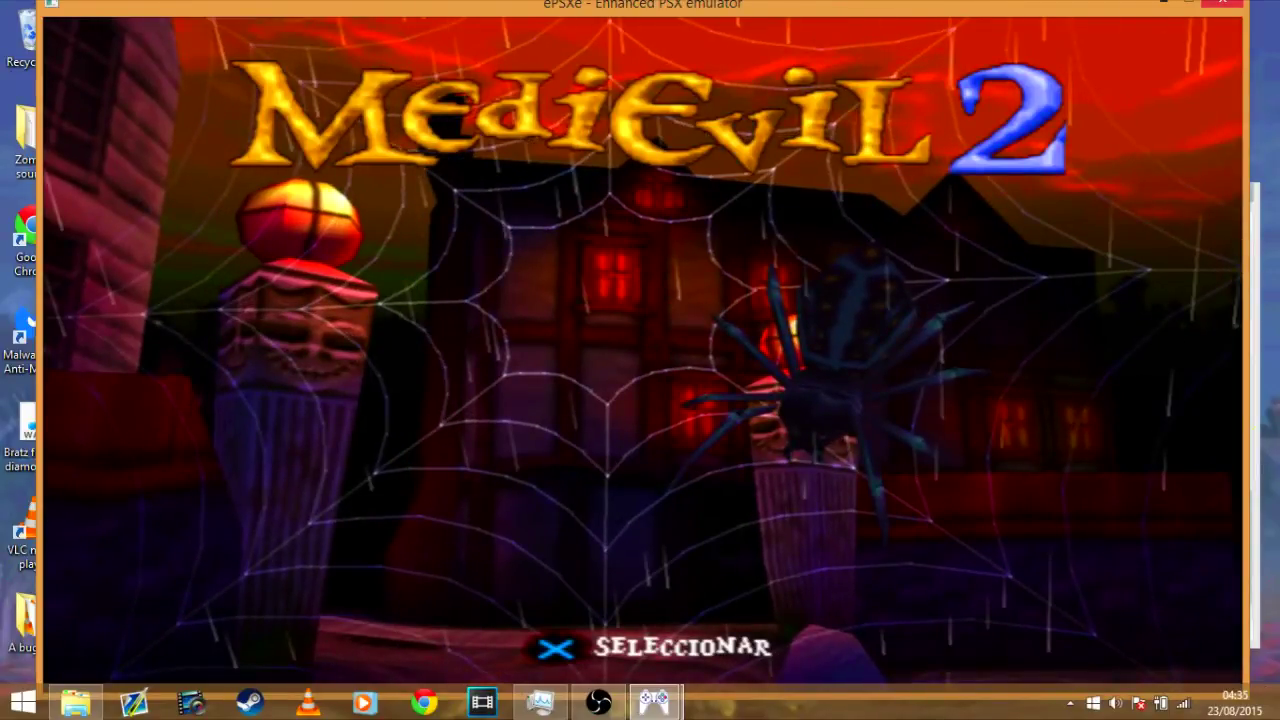
Load the saved game at Observatorio de Greenwich (01:10) from the MediEvil 2 title screen
key(z)
key(Down)
key(z)
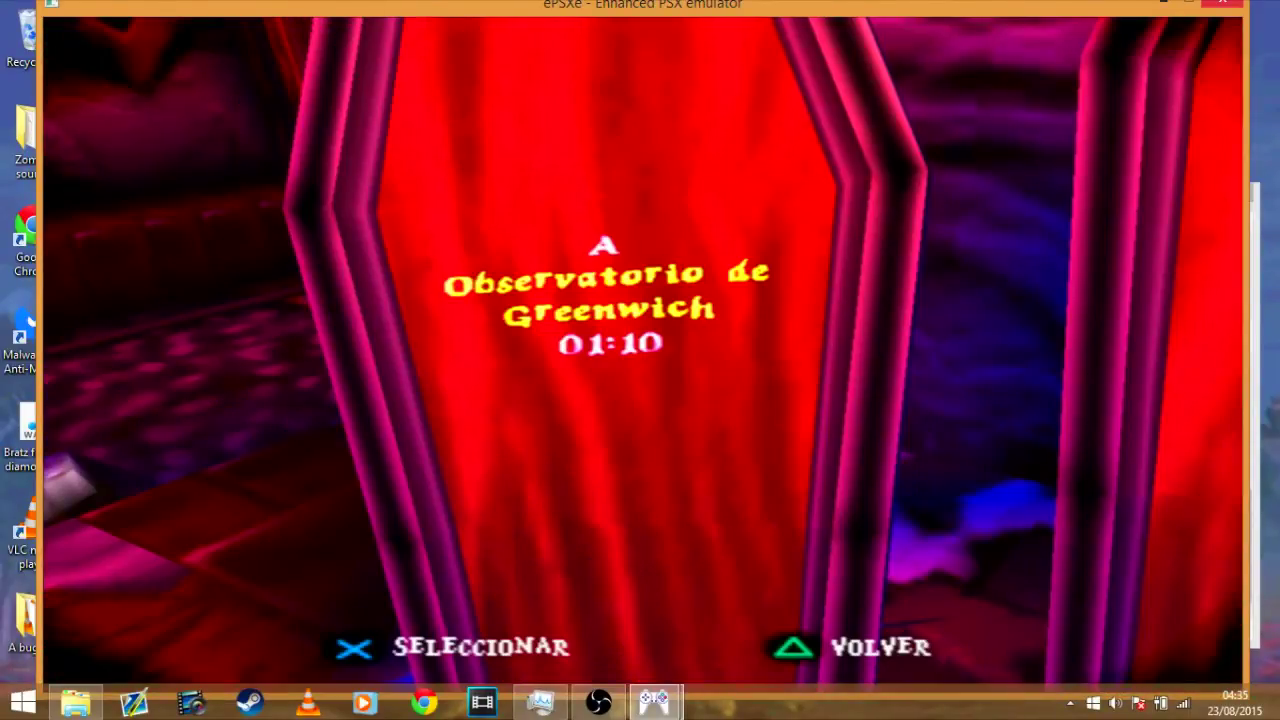
key(x)
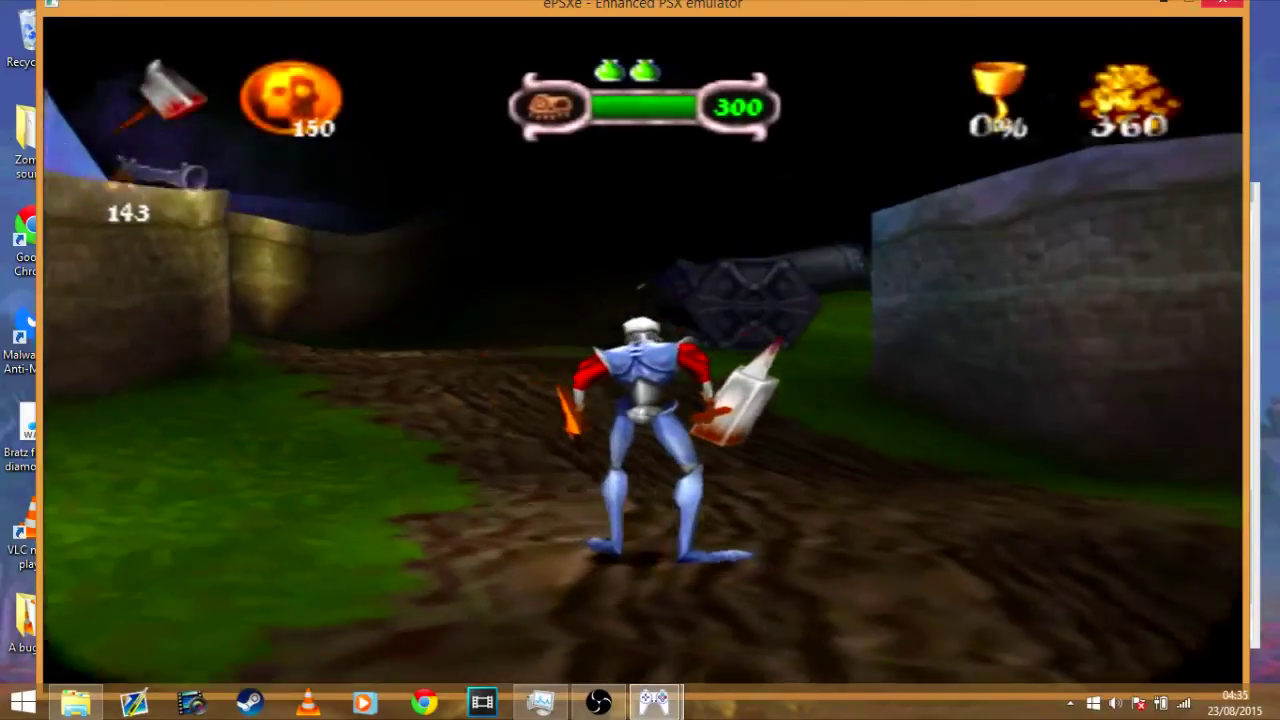
Walk the character to the iron gate and look through its bars in first-person view
key(Up)
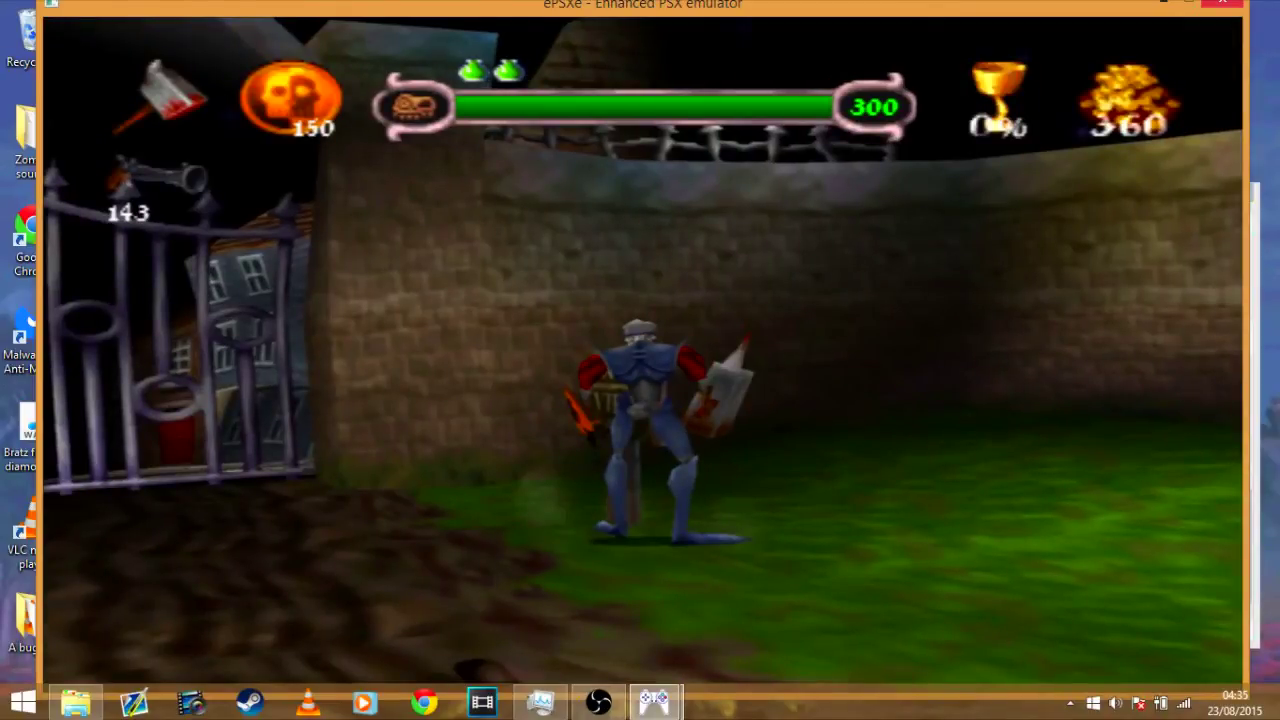
key(Left)
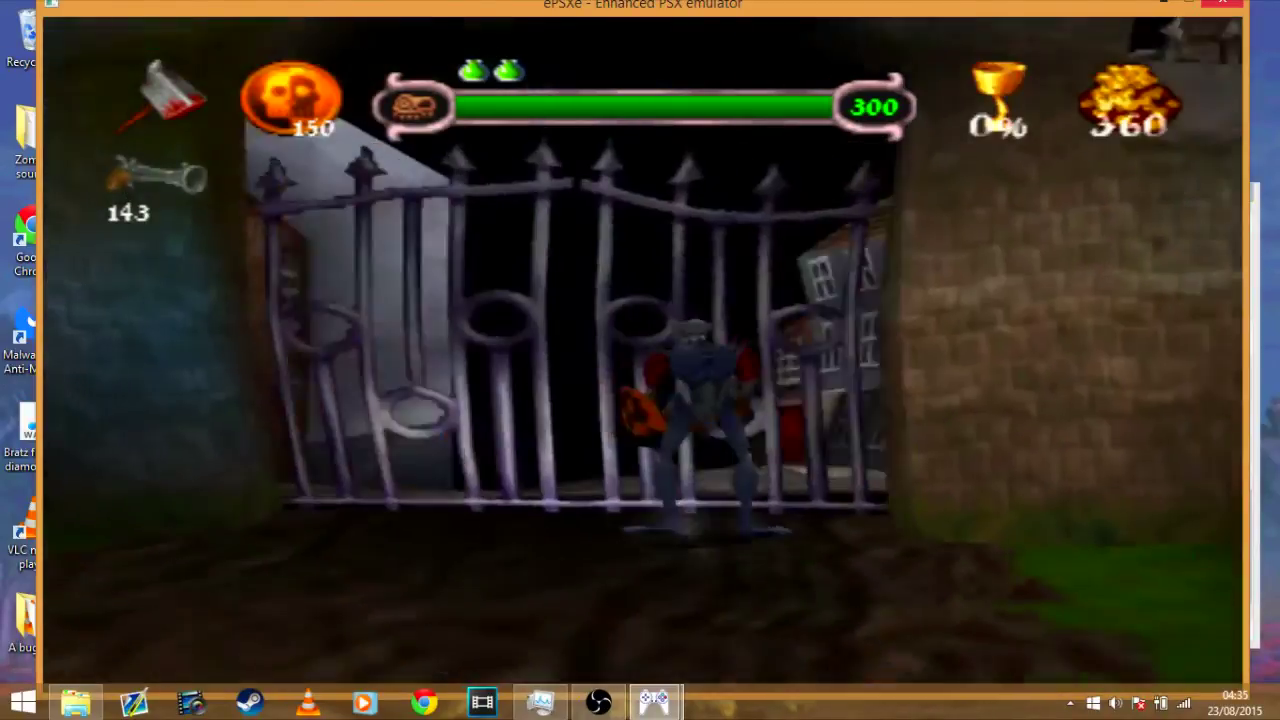
key(Right)
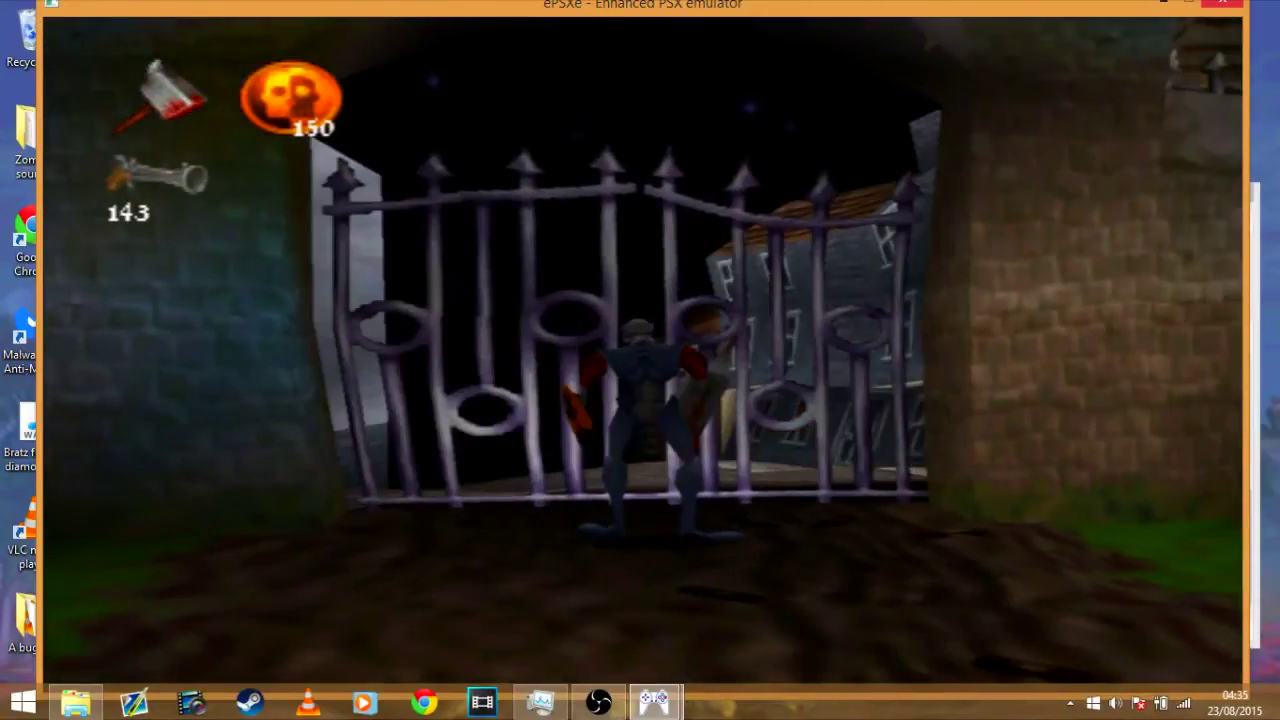
key(e)
key(Left)
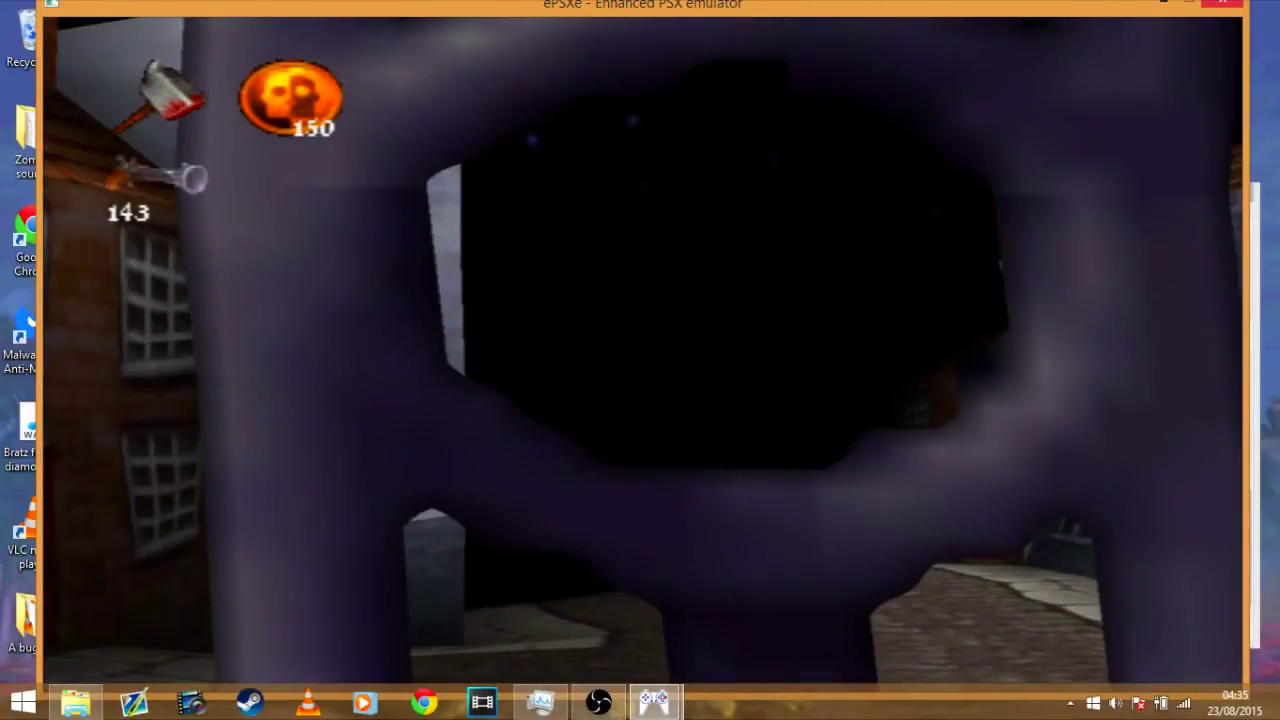